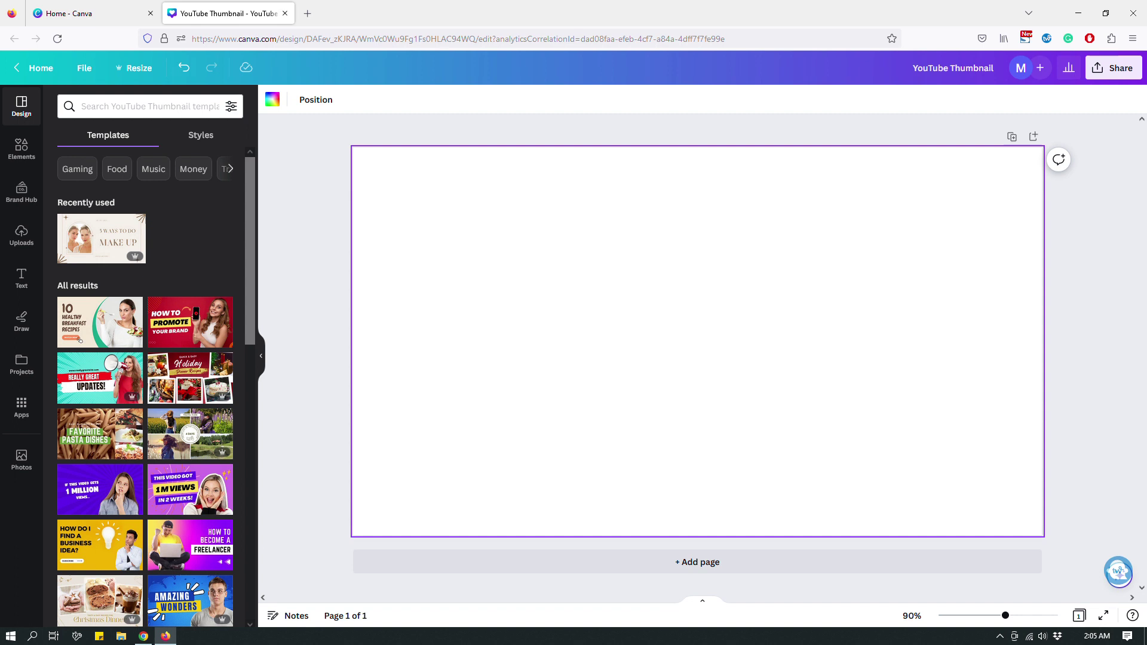
Search Elements for 'gradients' and add the purple gradient graphic from the Graphics results
{"action": "left_click", "coordinate": [536, 257]}
{"action": "left_click", "coordinate": [22, 148]}
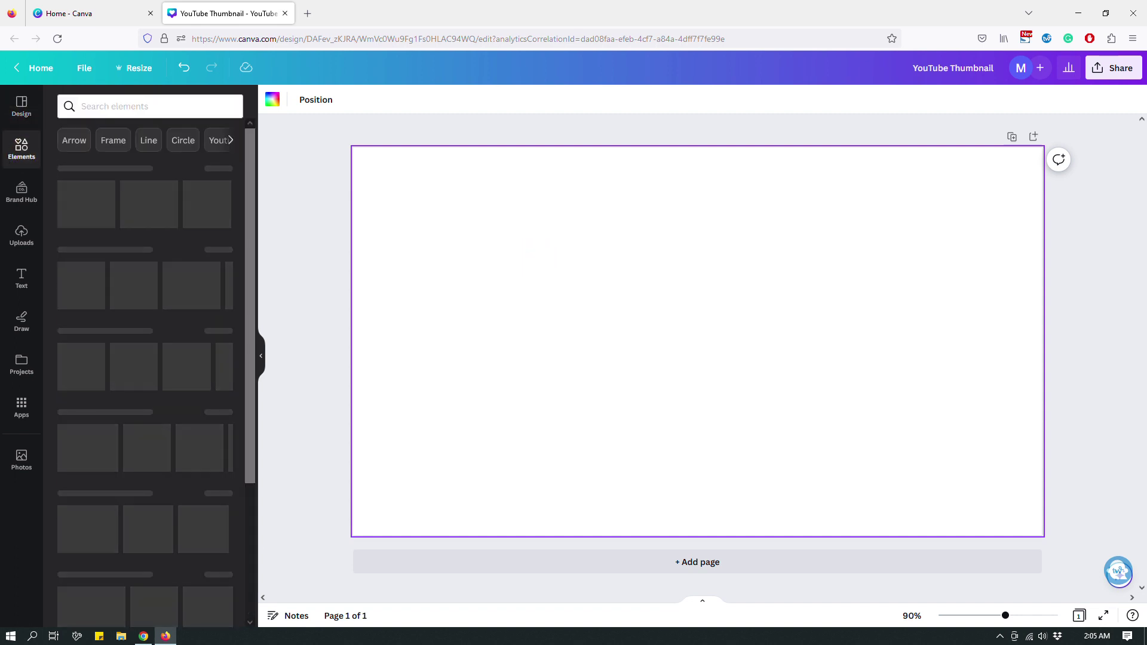
{"action": "type", "text": "gradients"}
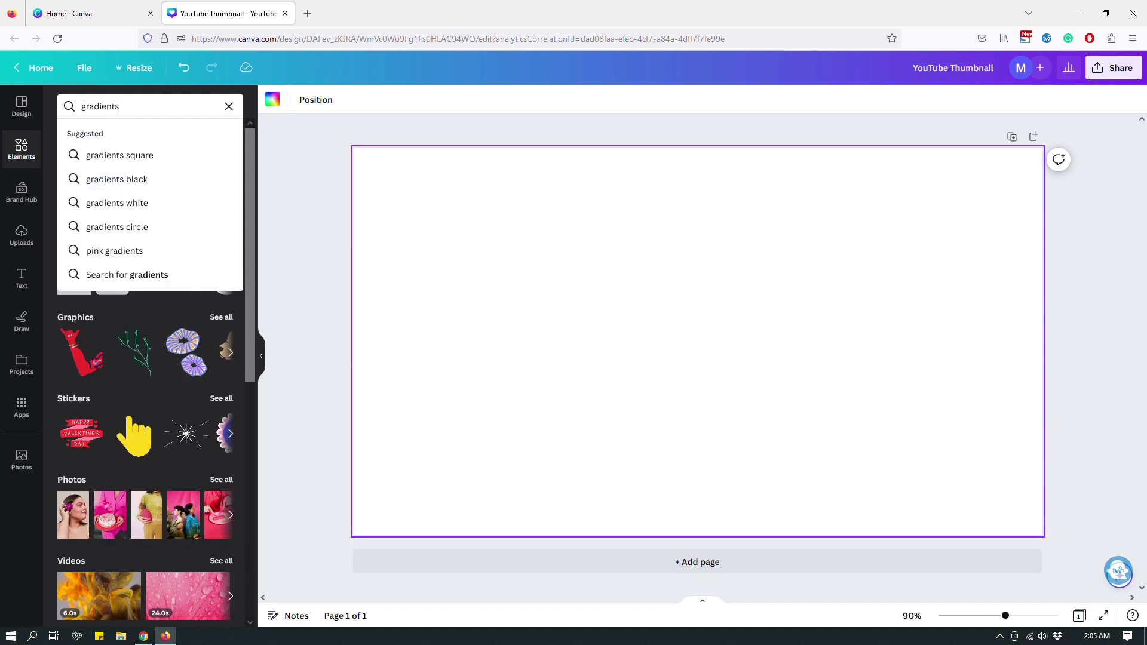
{"action": "key", "text": "Return"}
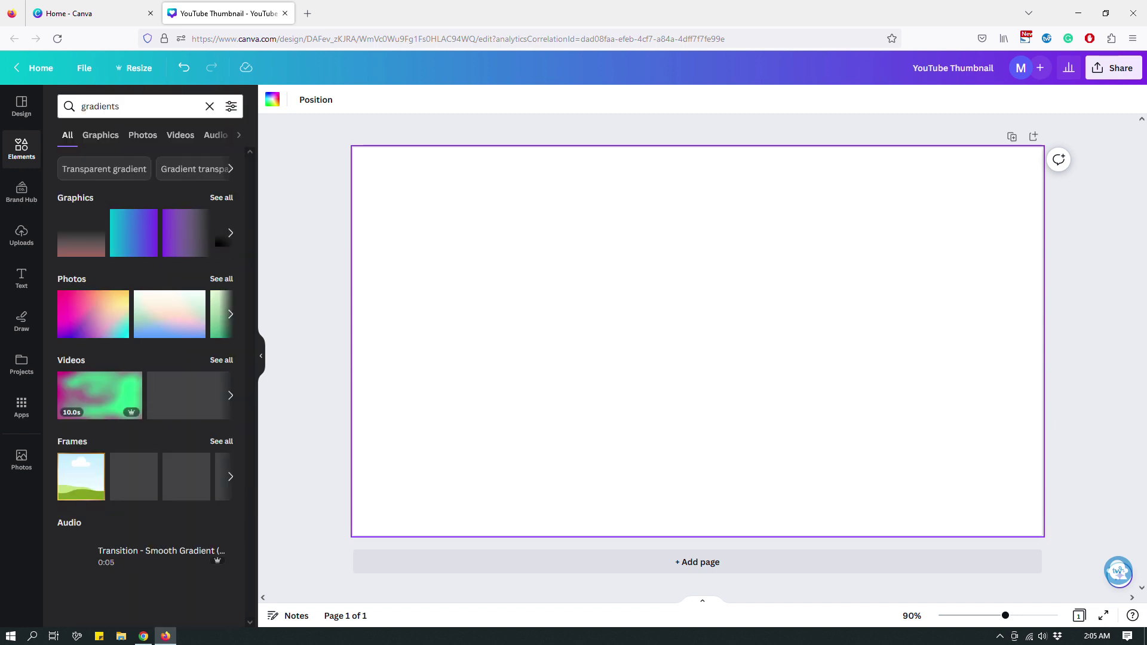
{"action": "left_click", "coordinate": [221, 197]}
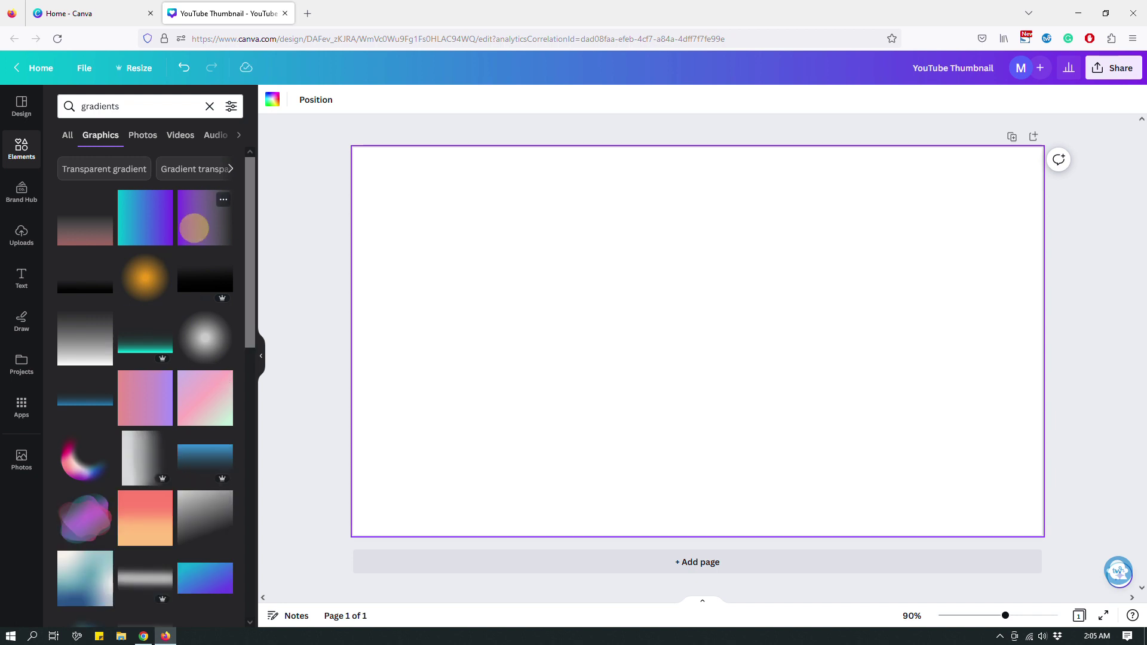
{"action": "left_click", "coordinate": [205, 217]}
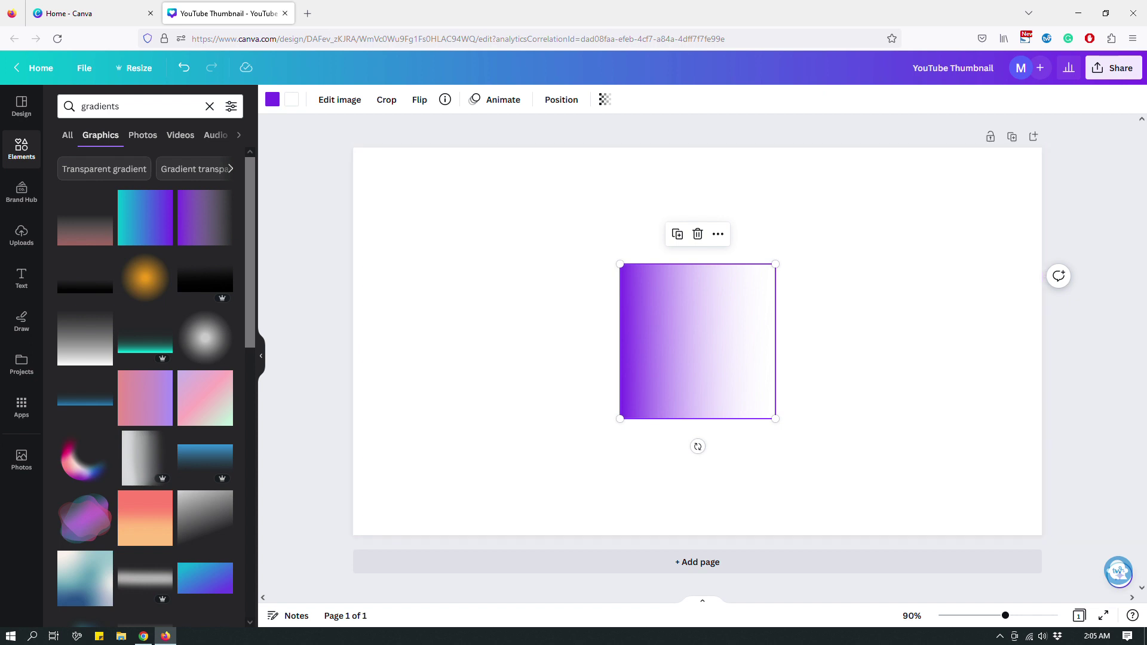
Move the gradient graphic to the top-left and stretch it to cover the whole page
{"action": "left_click_drag", "start_coordinate": [671, 315], "coordinate": [394, 191]}
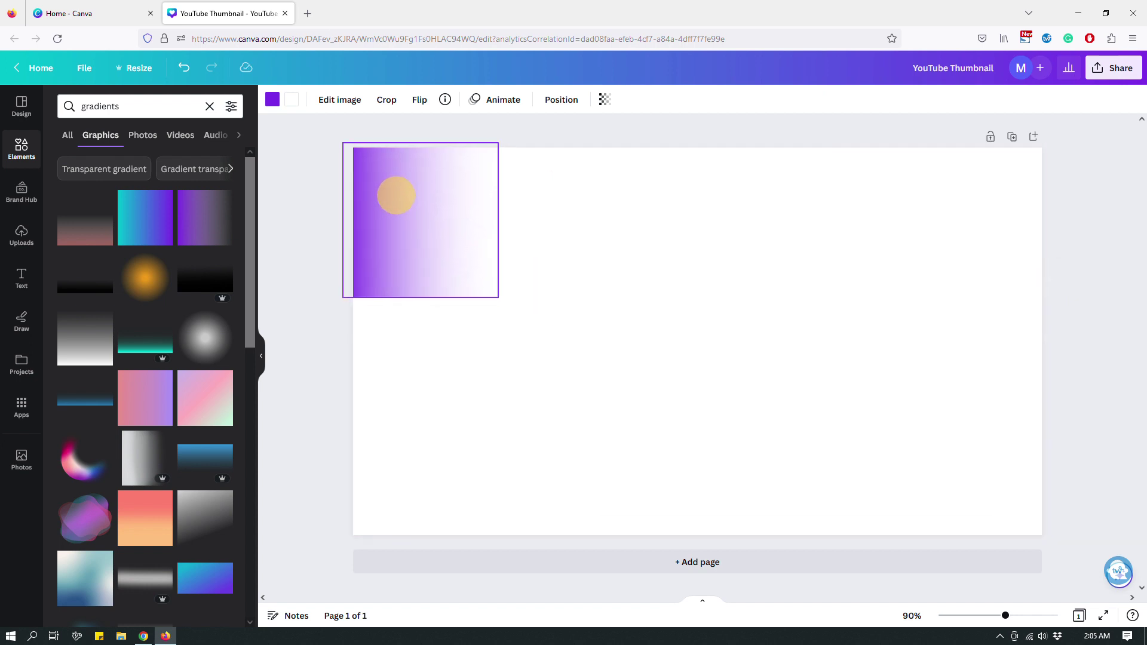
{"action": "left_click_drag", "start_coordinate": [497, 298], "coordinate": [1050, 559]}
{"action": "left_click_drag", "start_coordinate": [903, 142], "coordinate": [1099, 67]}
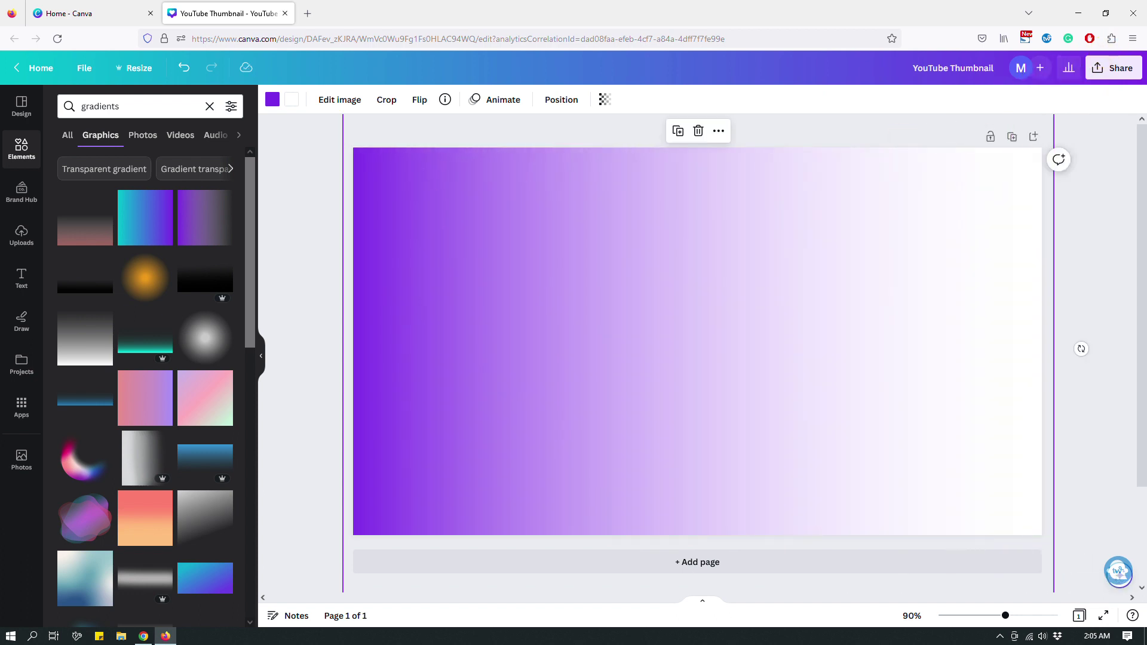
Recolour the gradient's two colours to pale teal and dark slate
{"action": "left_click", "coordinate": [271, 99]}
{"action": "left_click", "coordinate": [194, 260]}
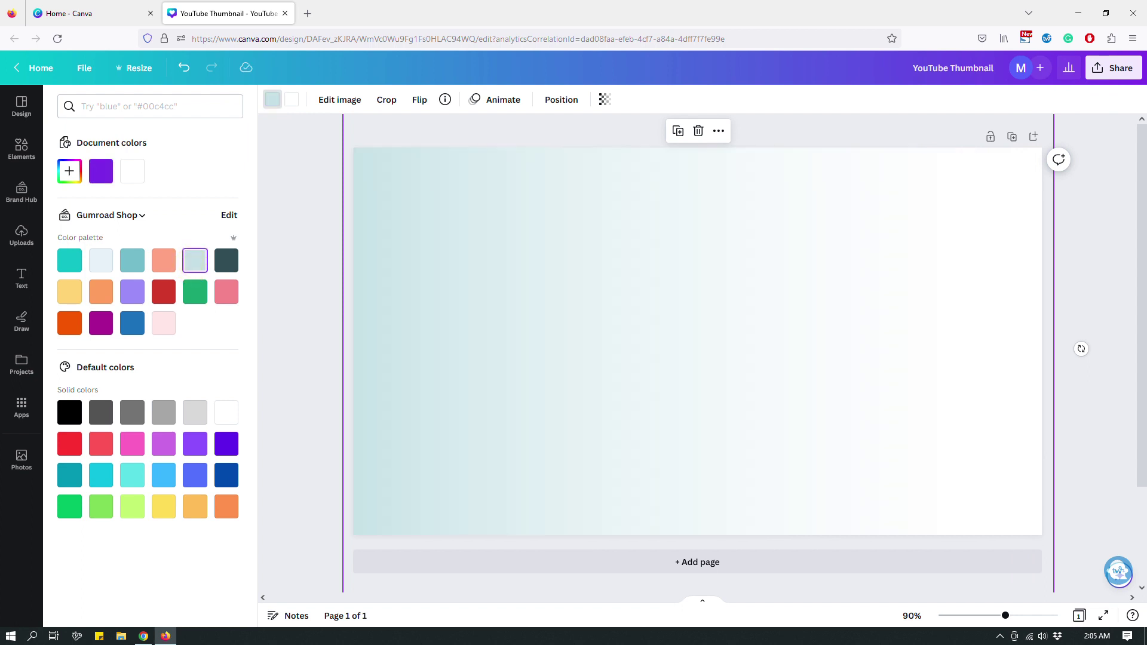
{"action": "left_click", "coordinate": [290, 99]}
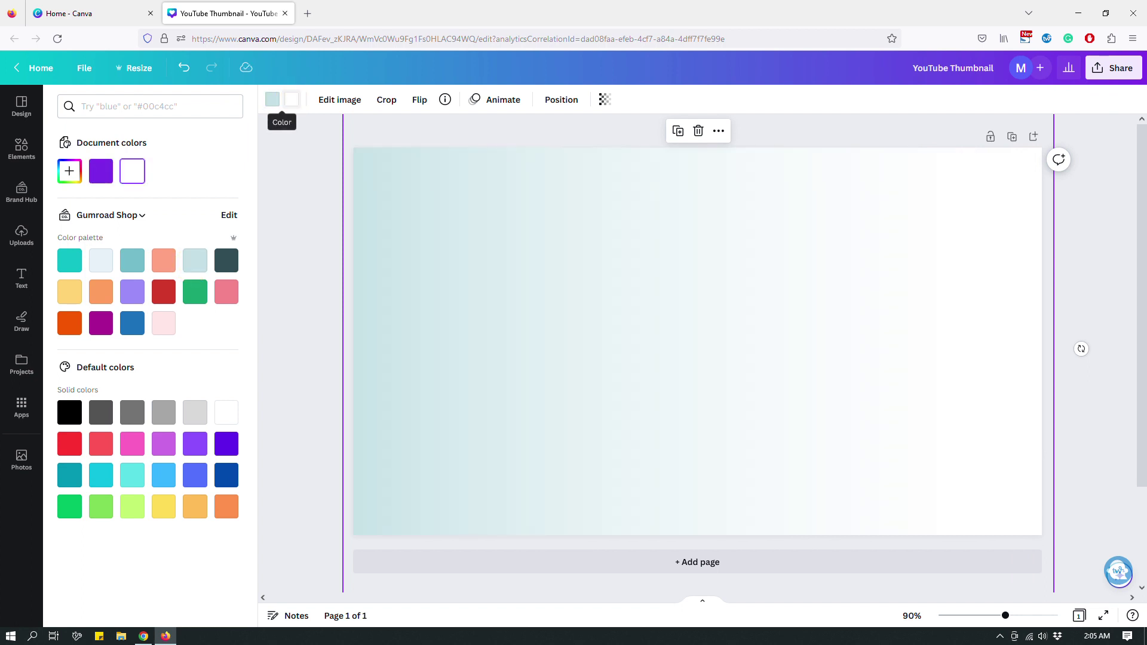
{"action": "left_click", "coordinate": [227, 260]}
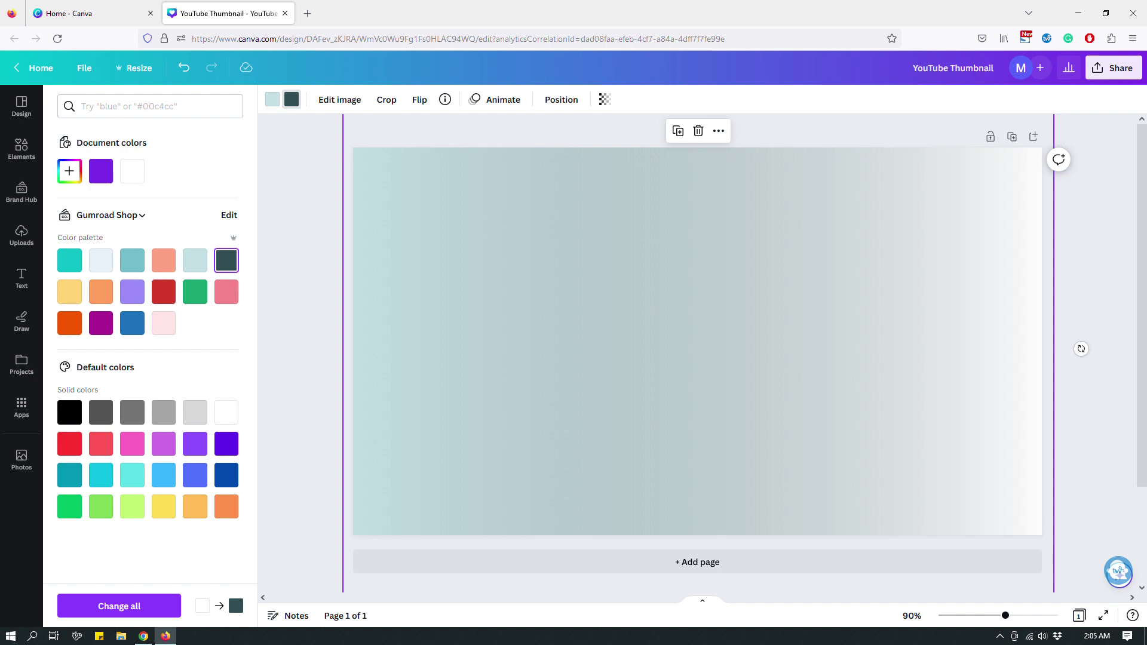
{"action": "left_click", "coordinate": [1081, 249]}
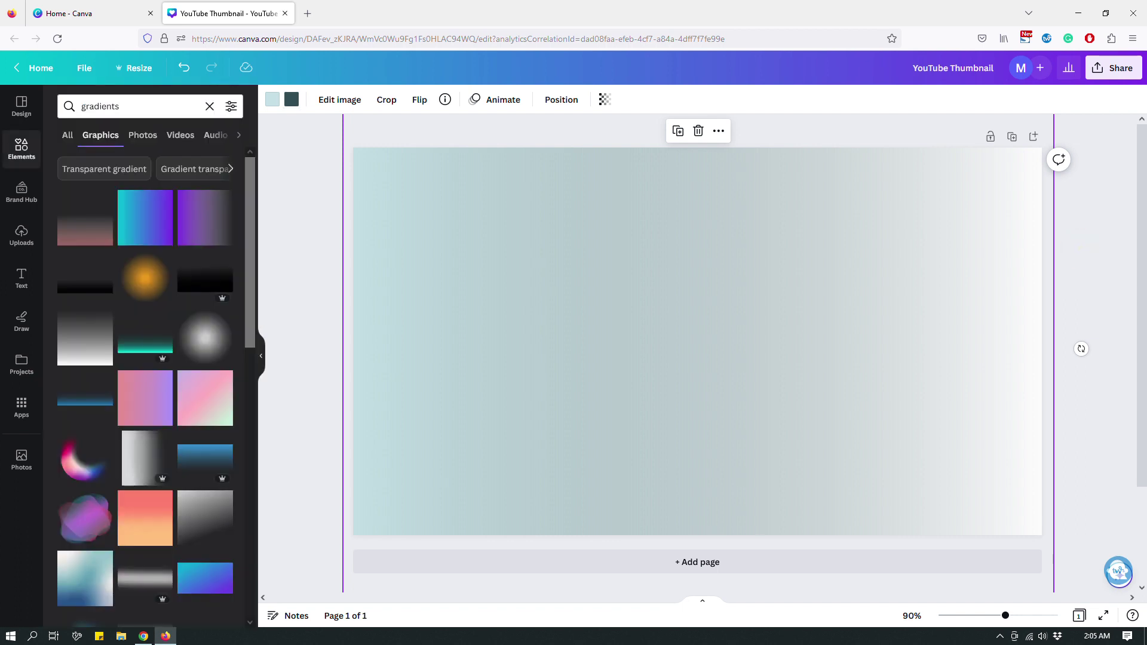
{"action": "left_click", "coordinate": [282, 292]}
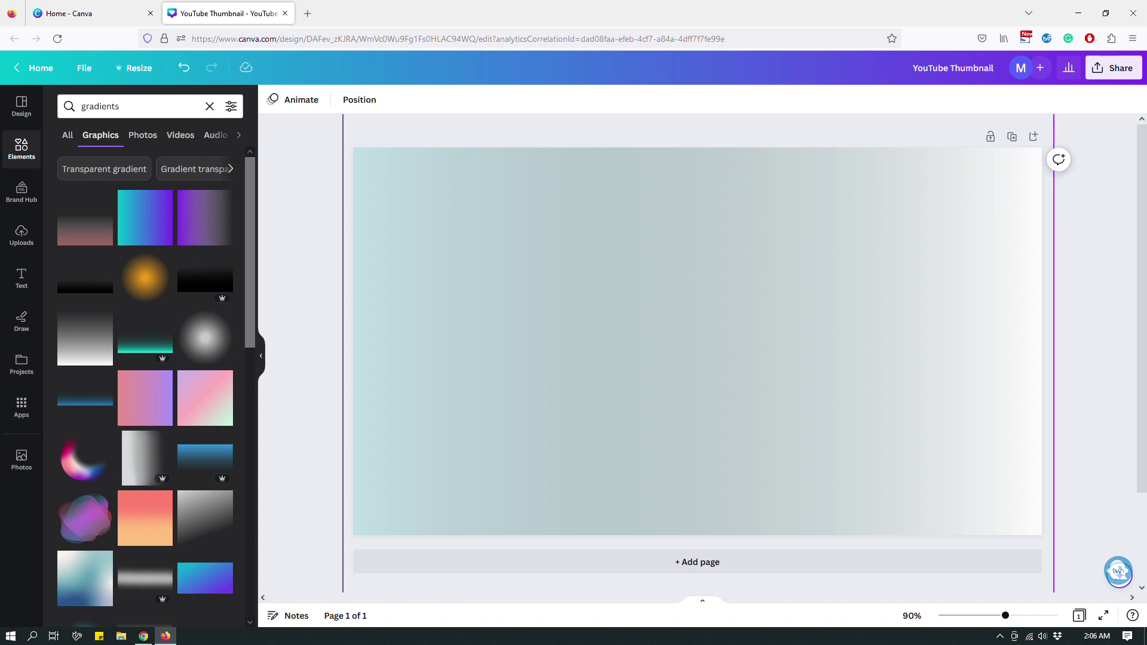
{"action": "left_click", "coordinate": [576, 403]}
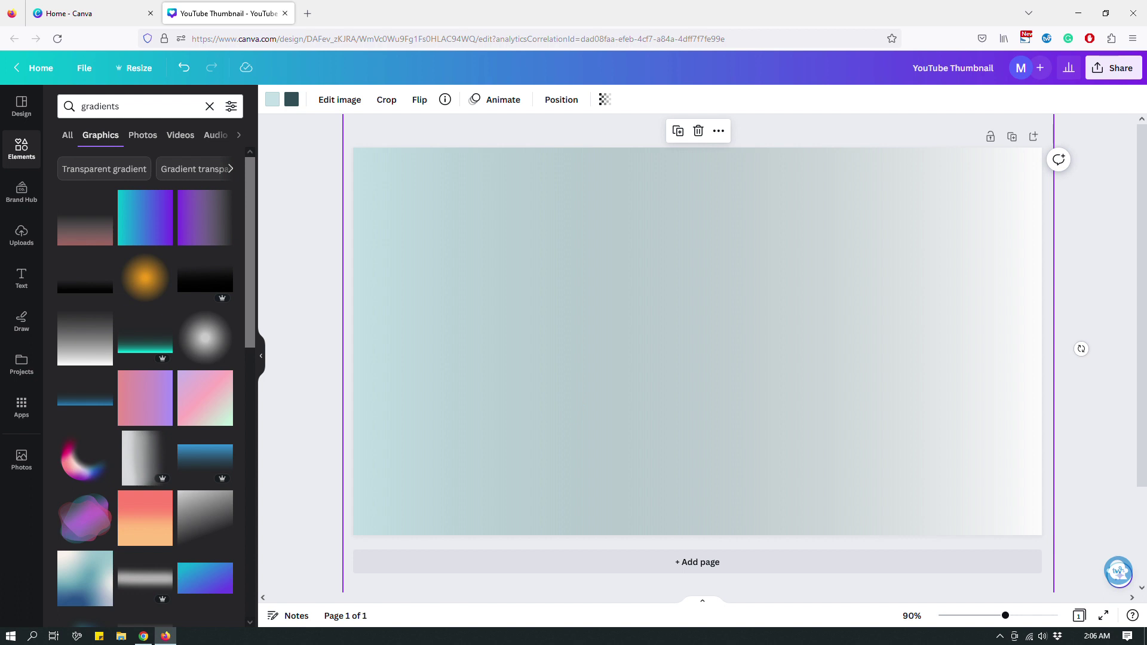
Delete the gradient graphic and bring up the blank page's Background color choices
{"action": "key", "text": "Delete"}
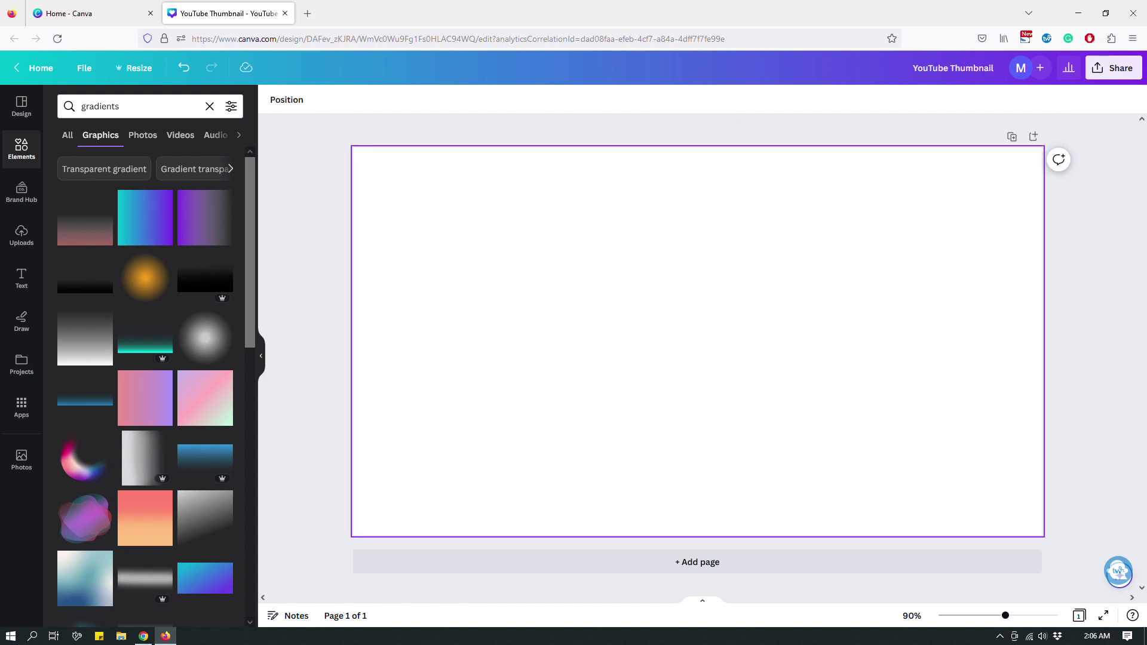
{"action": "left_click", "coordinate": [317, 205]}
{"action": "left_click", "coordinate": [567, 264]}
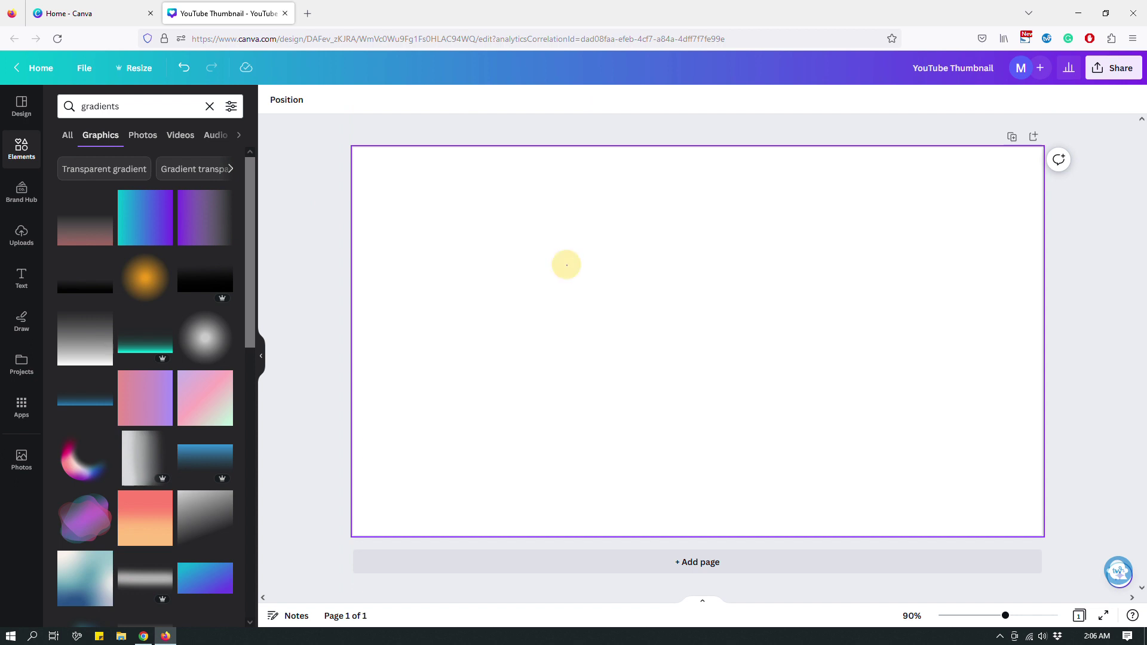
{"action": "left_click", "coordinate": [273, 100]}
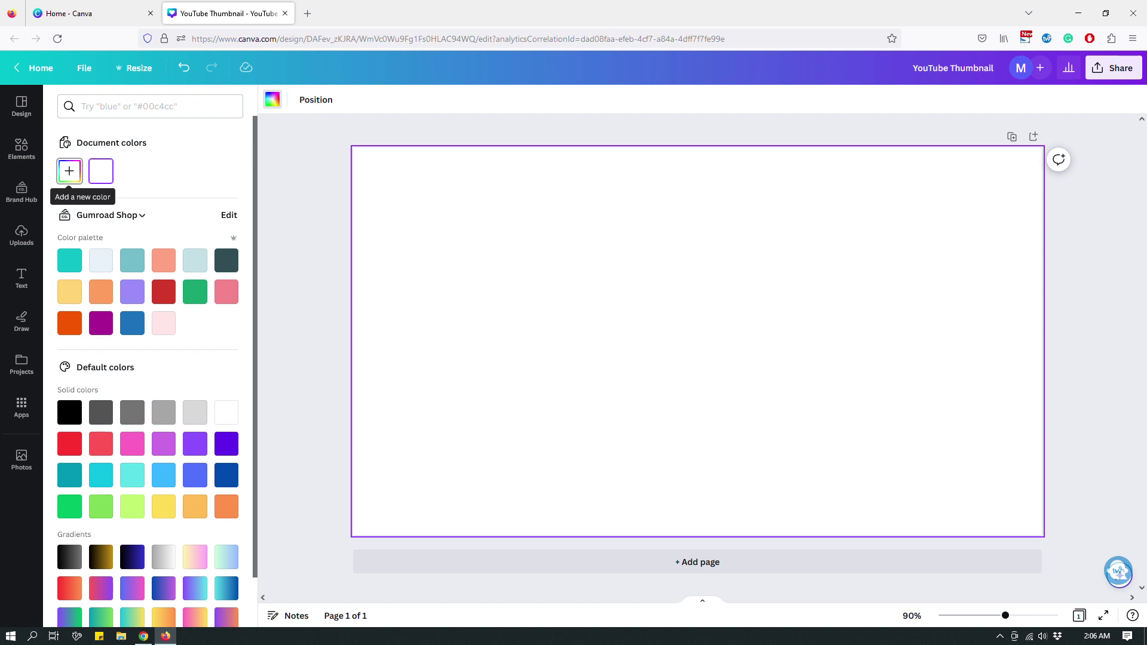
Add a new document colour and set the page background to teal #37C8C4
{"action": "left_click", "coordinate": [70, 171]}
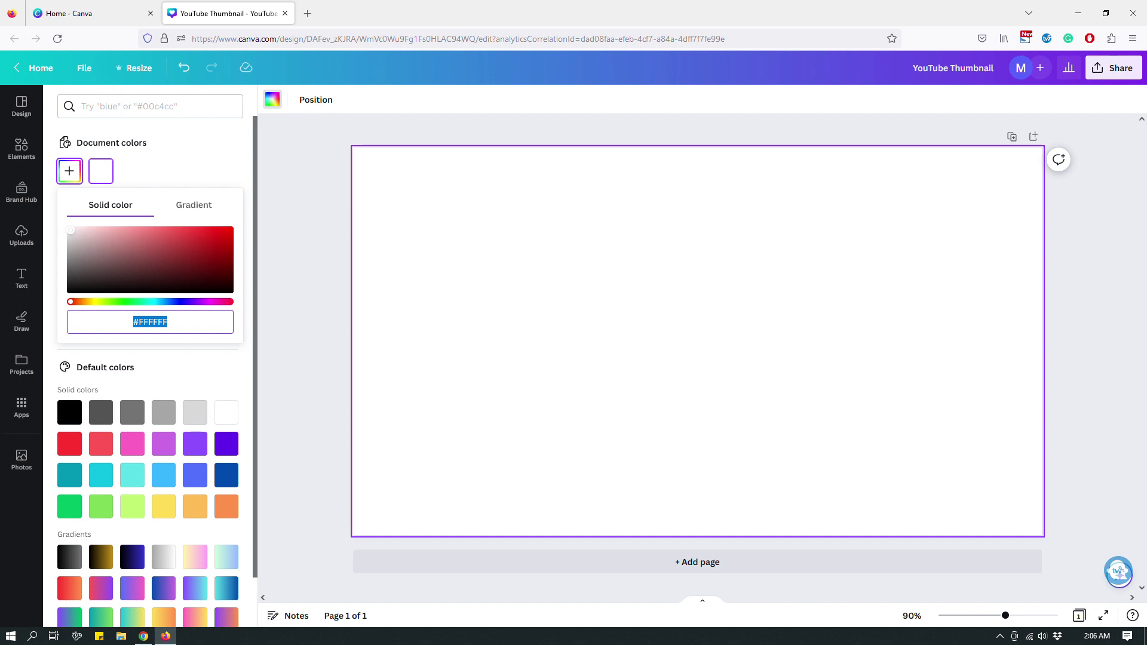
{"action": "left_click", "coordinate": [184, 238]}
{"action": "left_click_drag", "start_coordinate": [70, 302], "coordinate": [149, 302]}
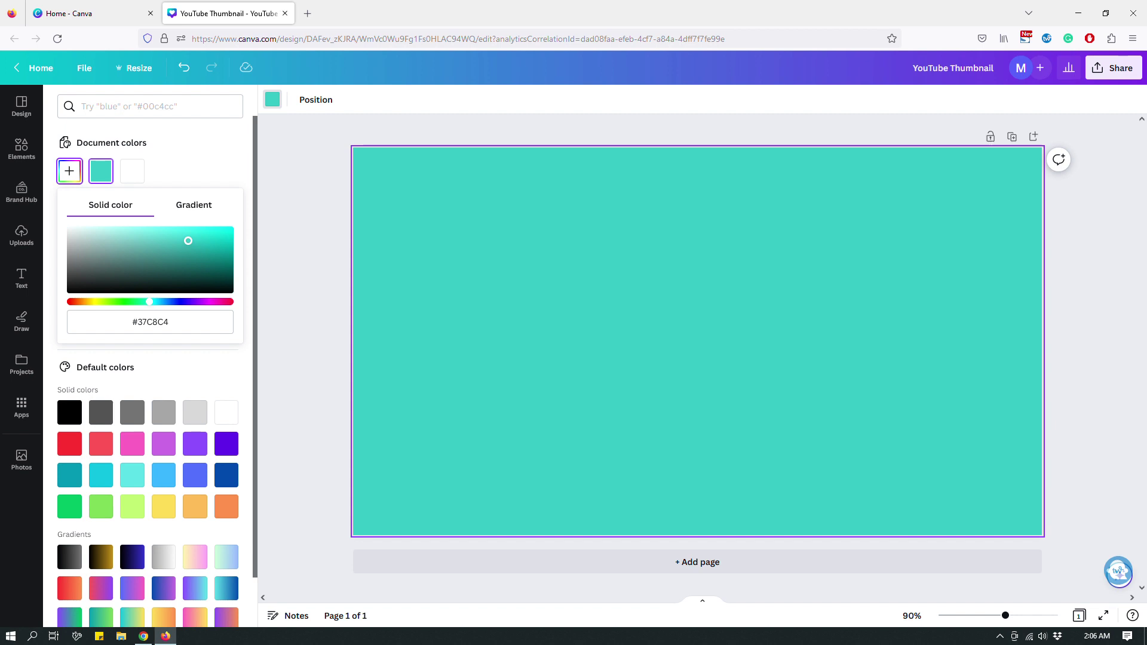
Turn the background into a gradient, settling on the diagonal style light at the top-left
{"action": "left_click", "coordinate": [196, 204]}
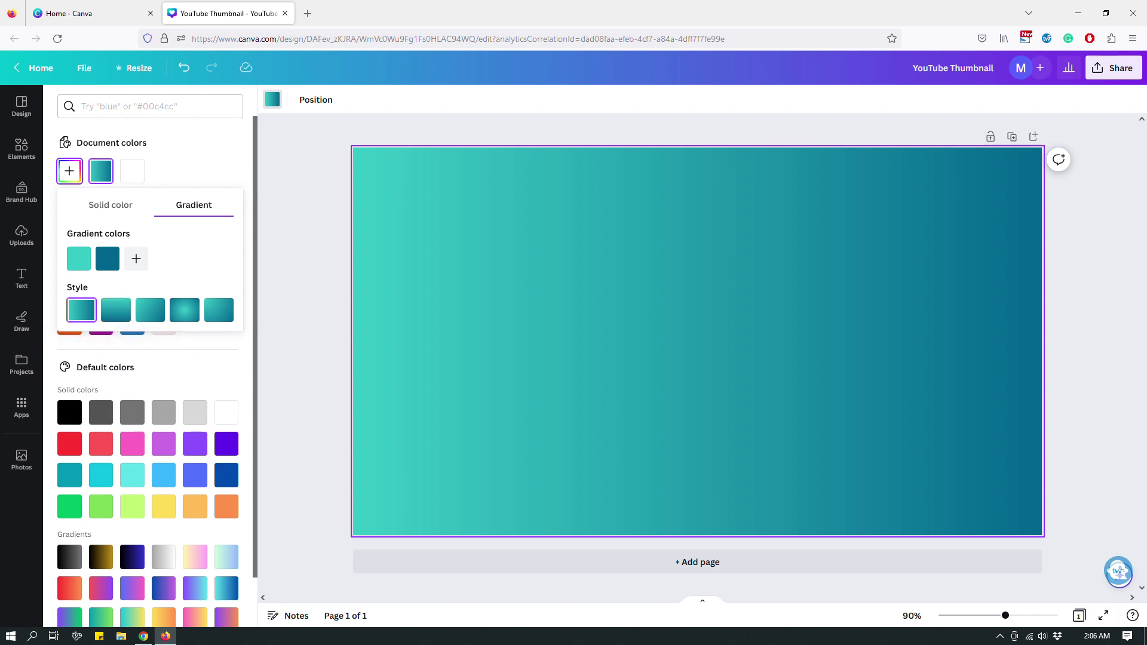
{"action": "left_click", "coordinate": [116, 311]}
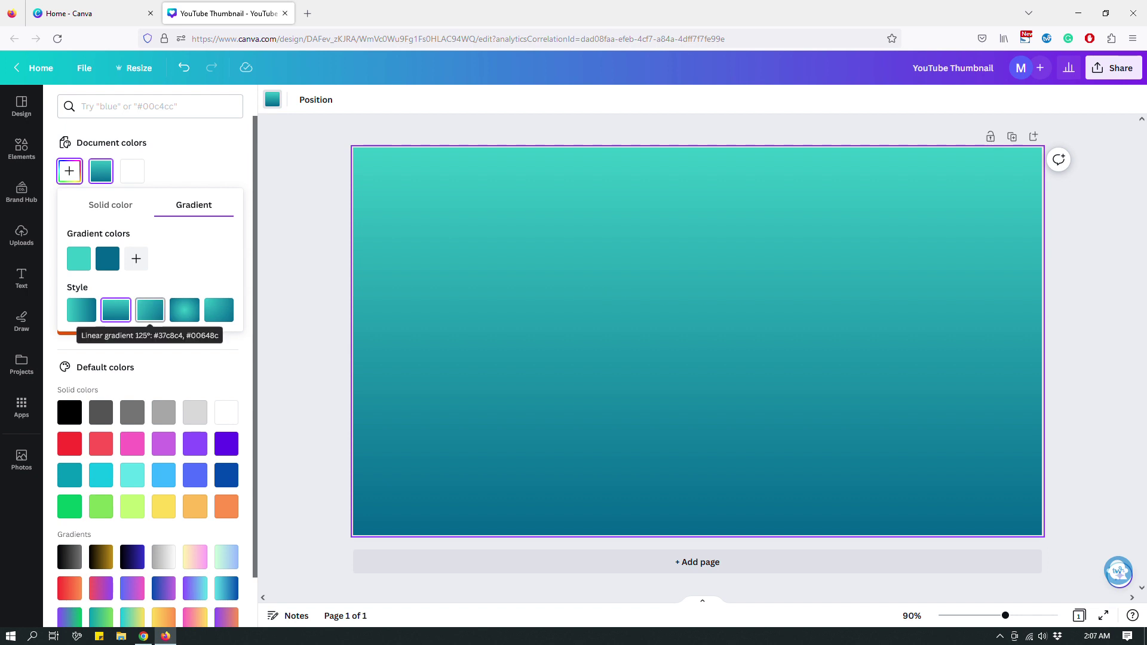
{"action": "left_click", "coordinate": [150, 310]}
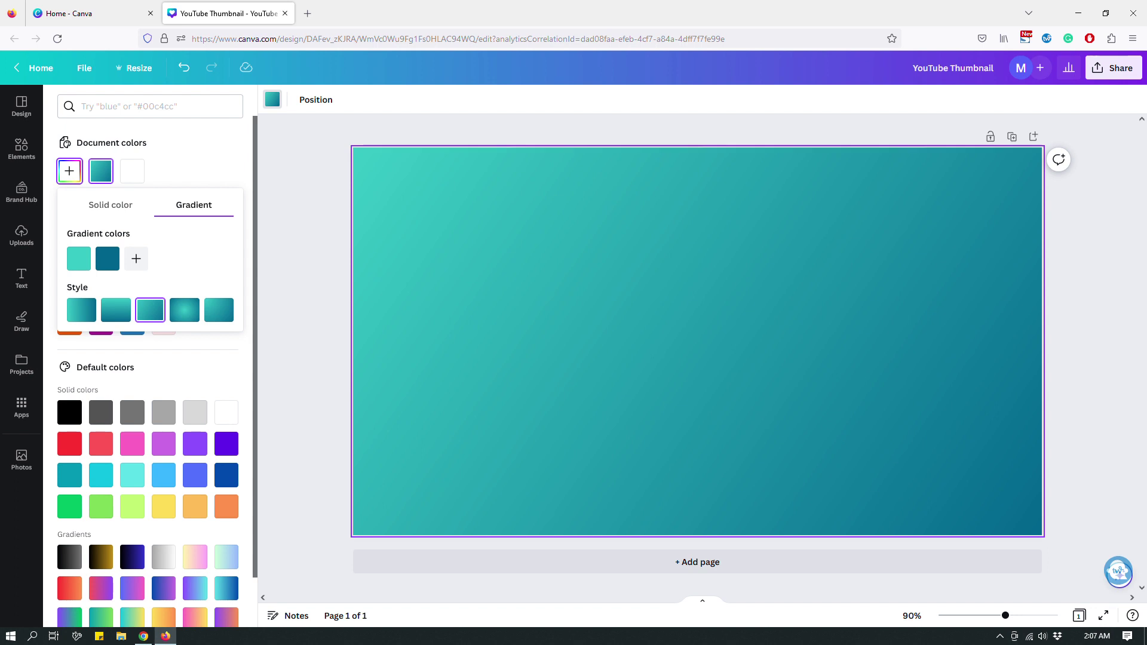
{"action": "left_click", "coordinate": [184, 310]}
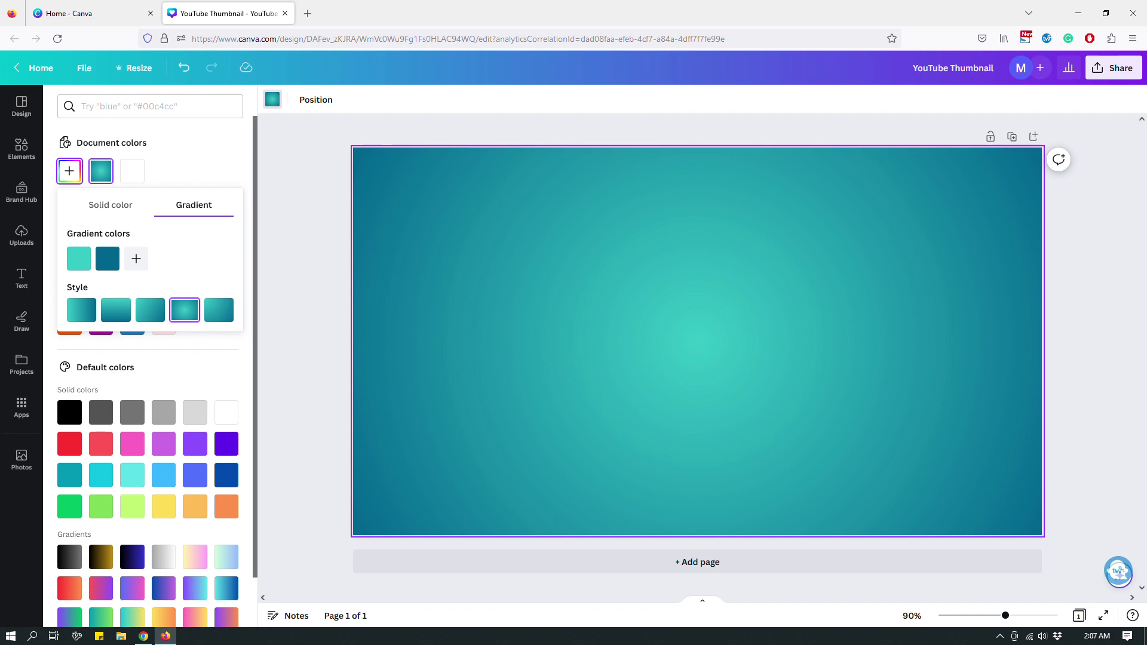
{"action": "left_click", "coordinate": [221, 309]}
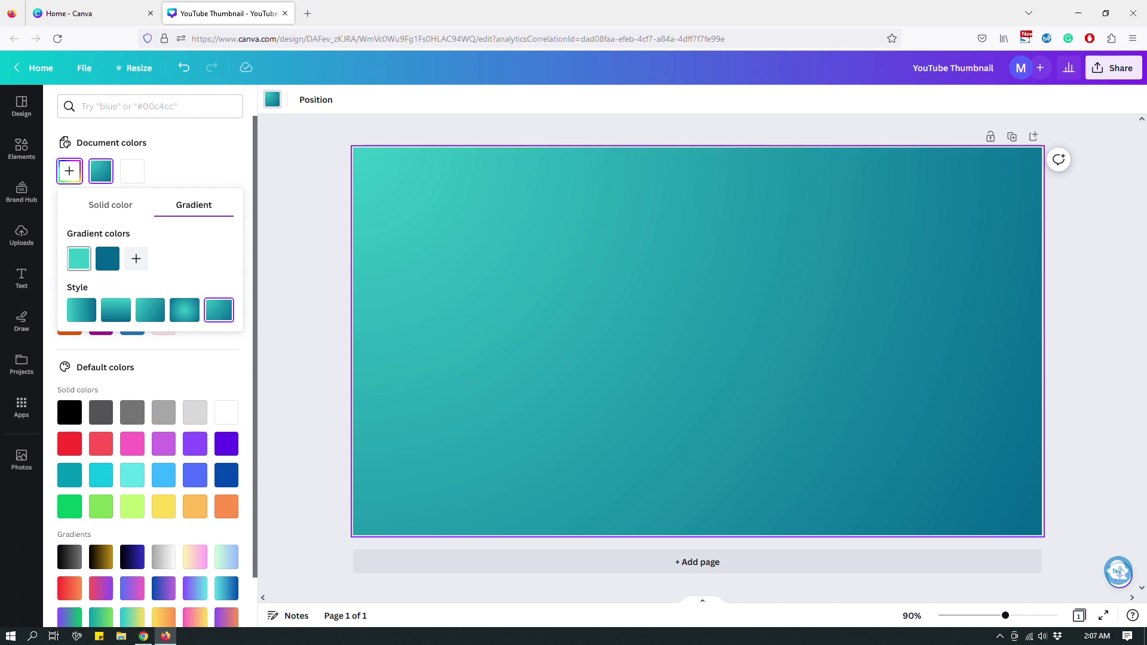
{"action": "left_click", "coordinate": [79, 259]}
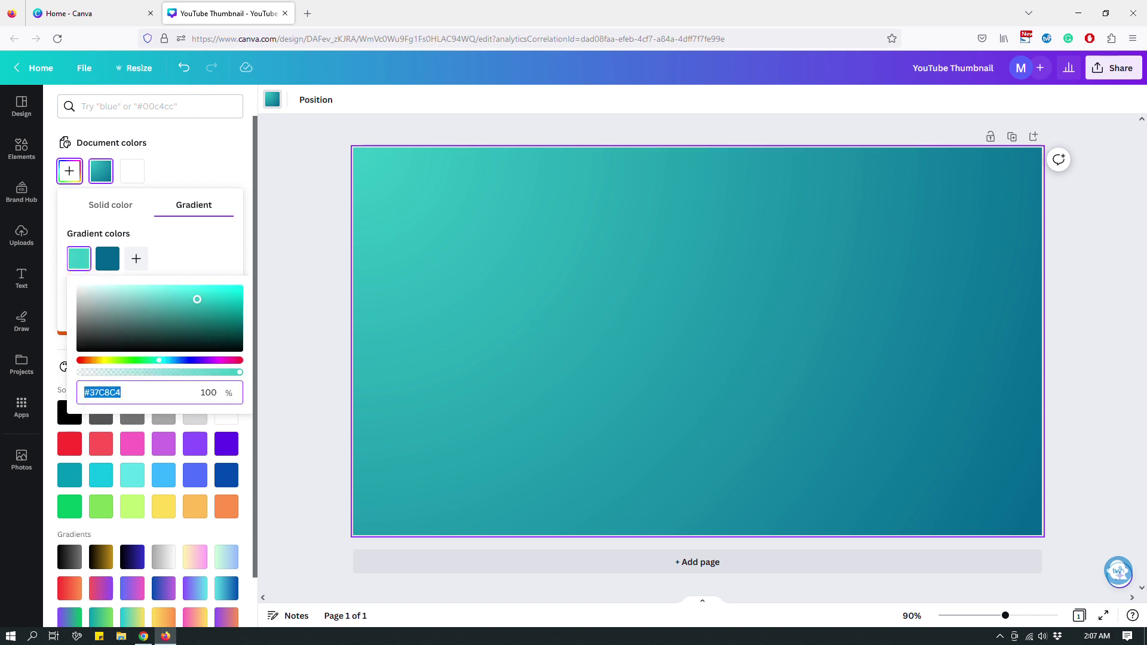
Set the gradient's first colour to pale cream and second to pale peach
{"action": "left_click", "coordinate": [102, 359]}
{"action": "left_click_drag", "start_coordinate": [95, 291], "coordinate": [91, 289]}
{"action": "left_click", "coordinate": [107, 259]}
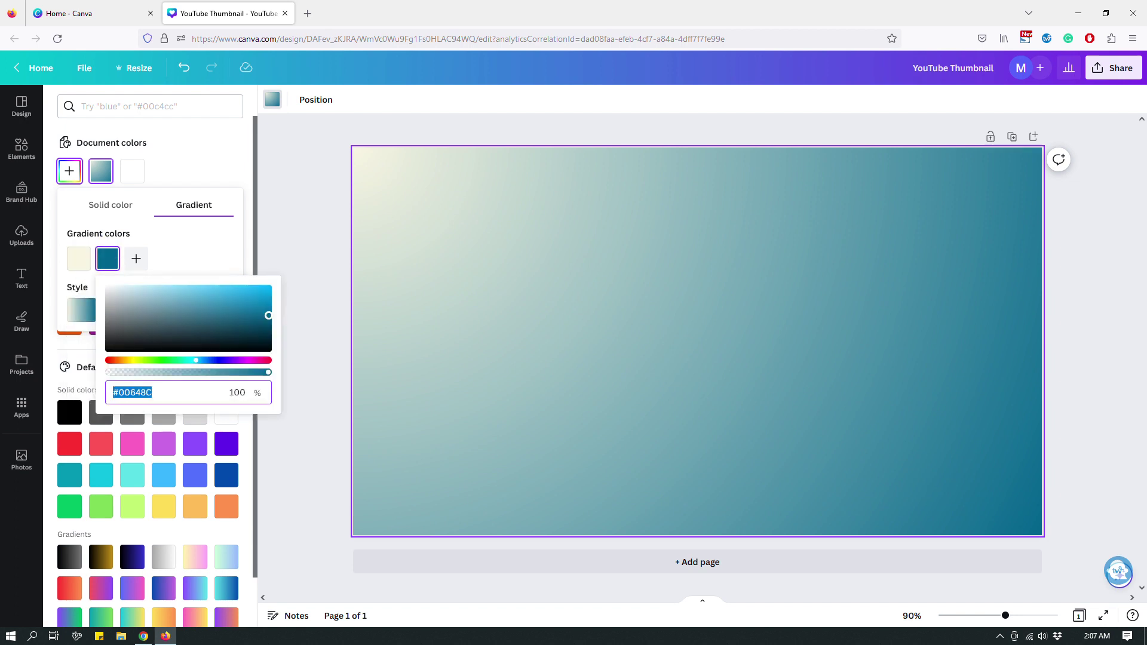
{"action": "left_click", "coordinate": [123, 360]}
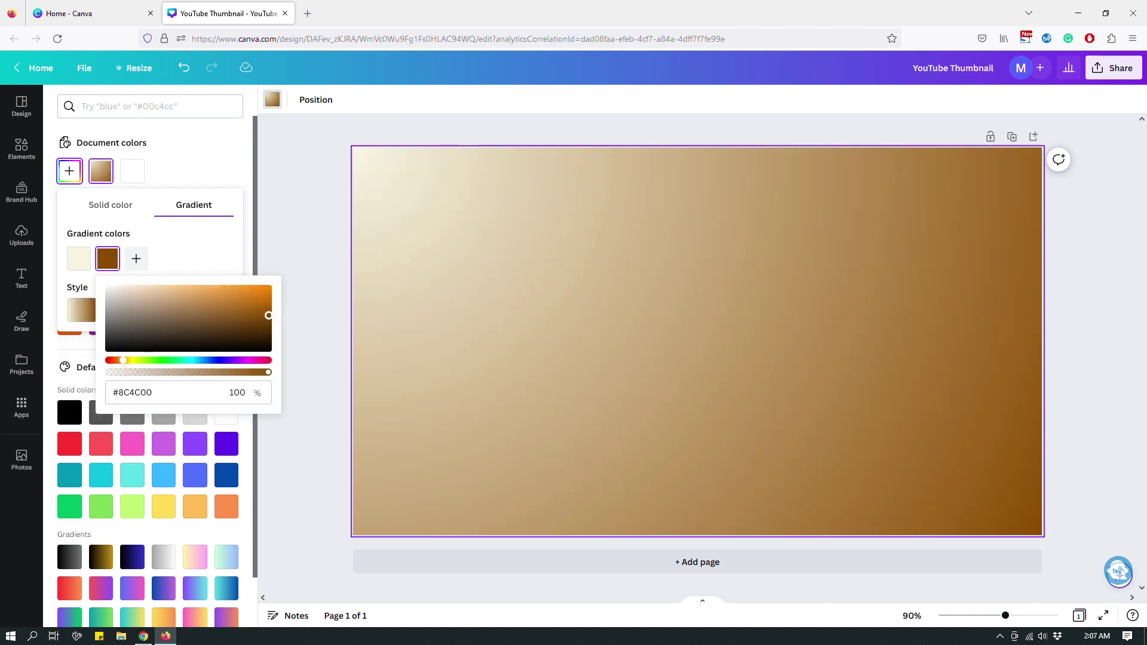
{"action": "left_click", "coordinate": [158, 288]}
{"action": "left_click", "coordinate": [206, 260]}
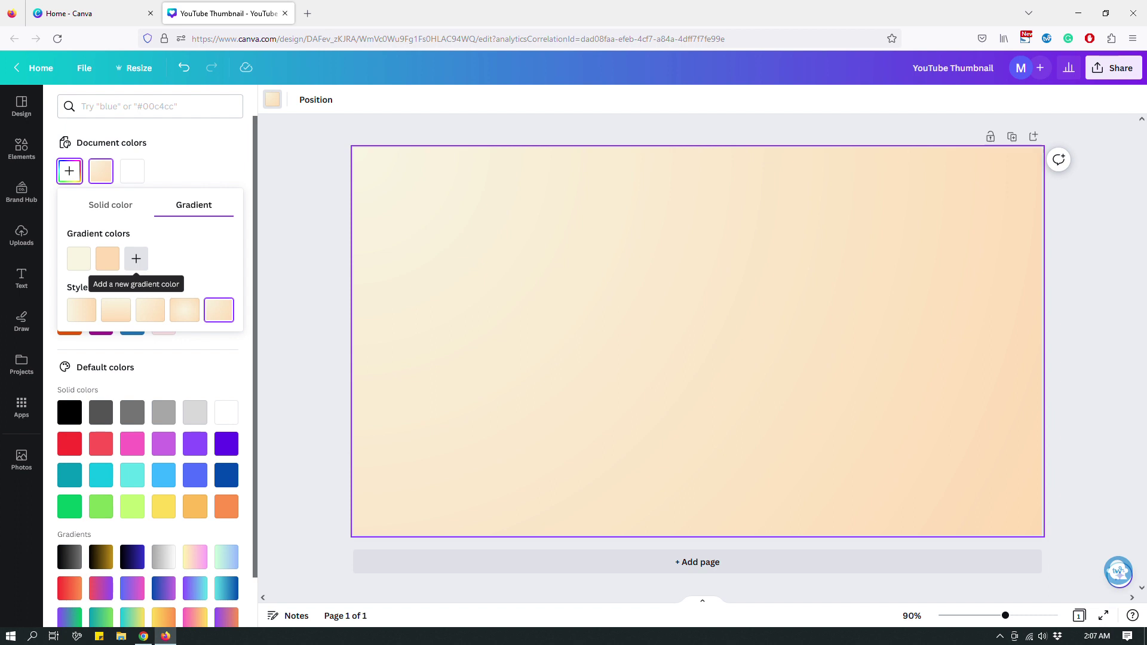
Add a third pale lime colour stop to the background gradient
{"action": "left_click", "coordinate": [137, 258]}
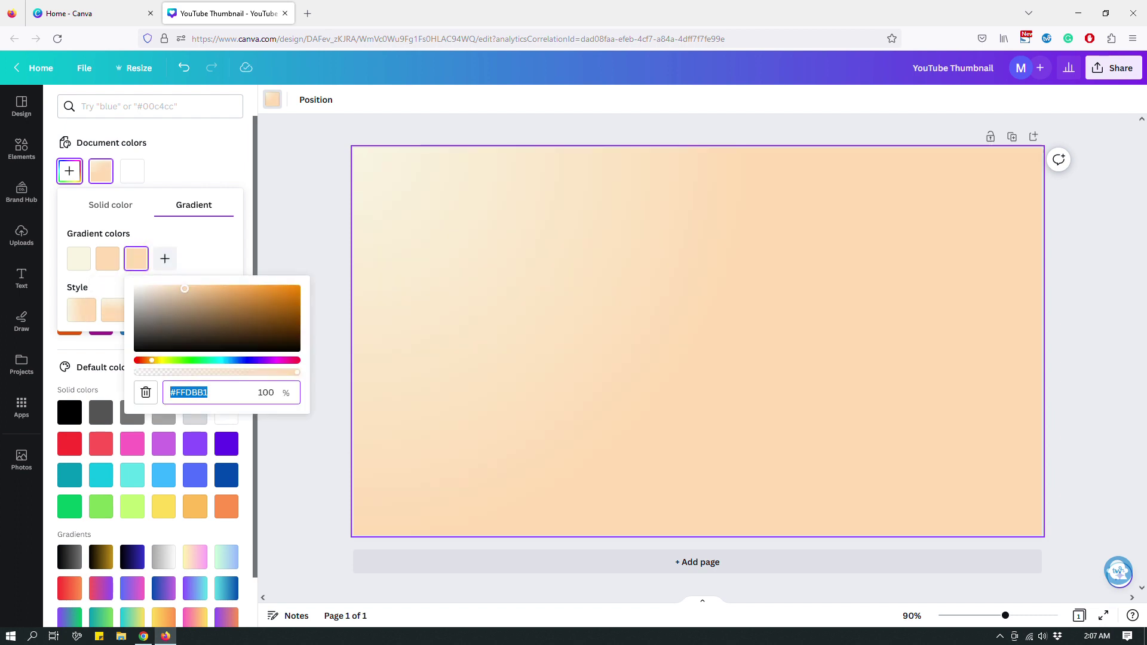
{"action": "left_click_drag", "start_coordinate": [151, 360], "coordinate": [169, 360]}
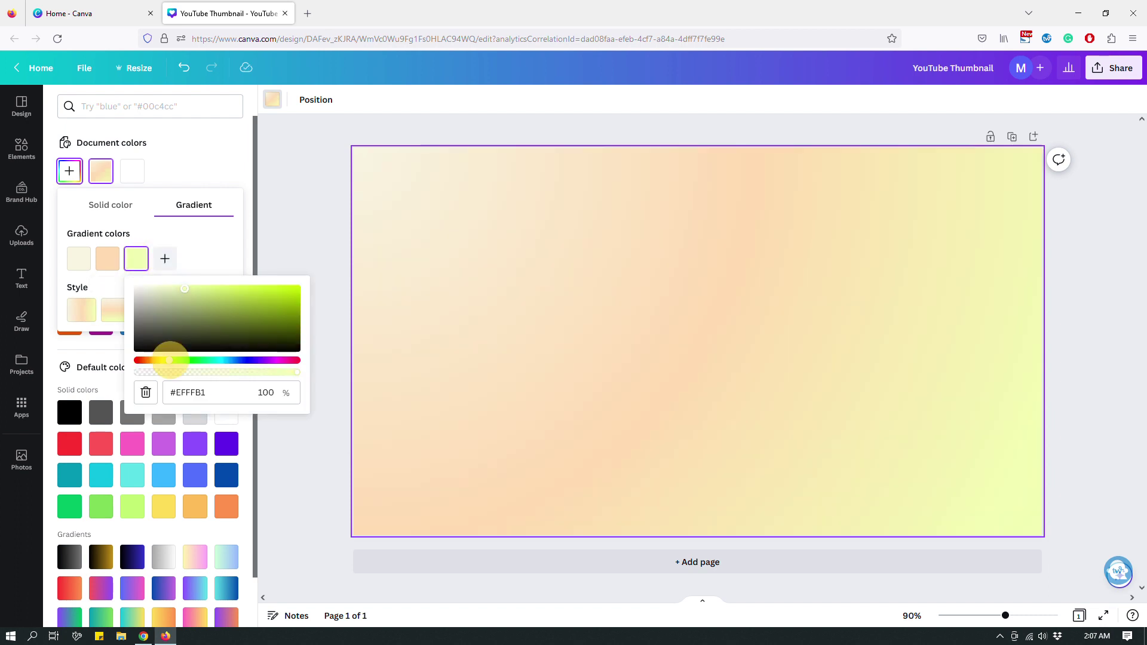
{"action": "left_click", "coordinate": [184, 288]}
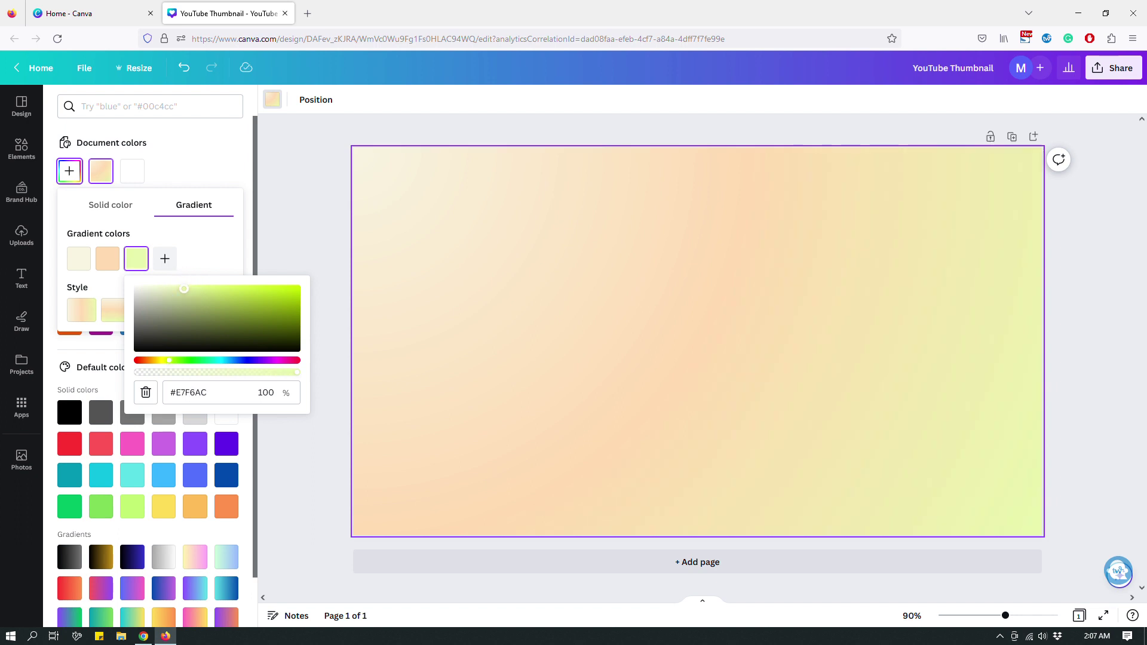
{"action": "left_click", "coordinate": [200, 254]}
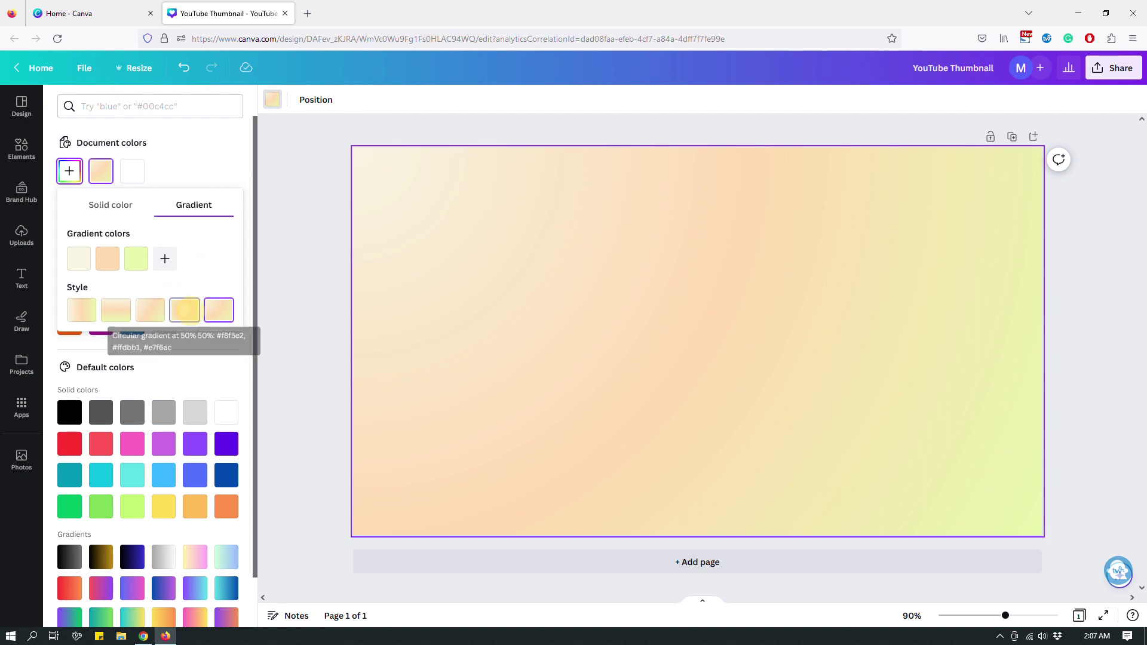
Change the gradient style to a left-to-right linear blend
{"action": "left_click", "coordinate": [184, 309]}
{"action": "left_click", "coordinate": [150, 310]}
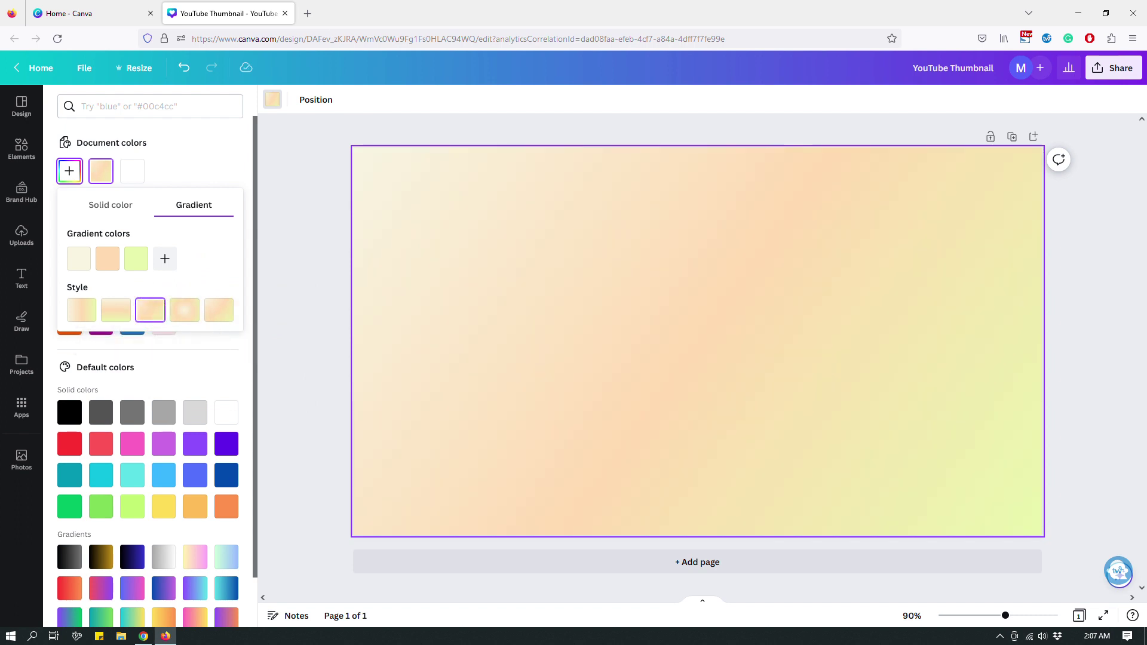
{"action": "left_click", "coordinate": [115, 310]}
{"action": "left_click", "coordinate": [81, 310]}
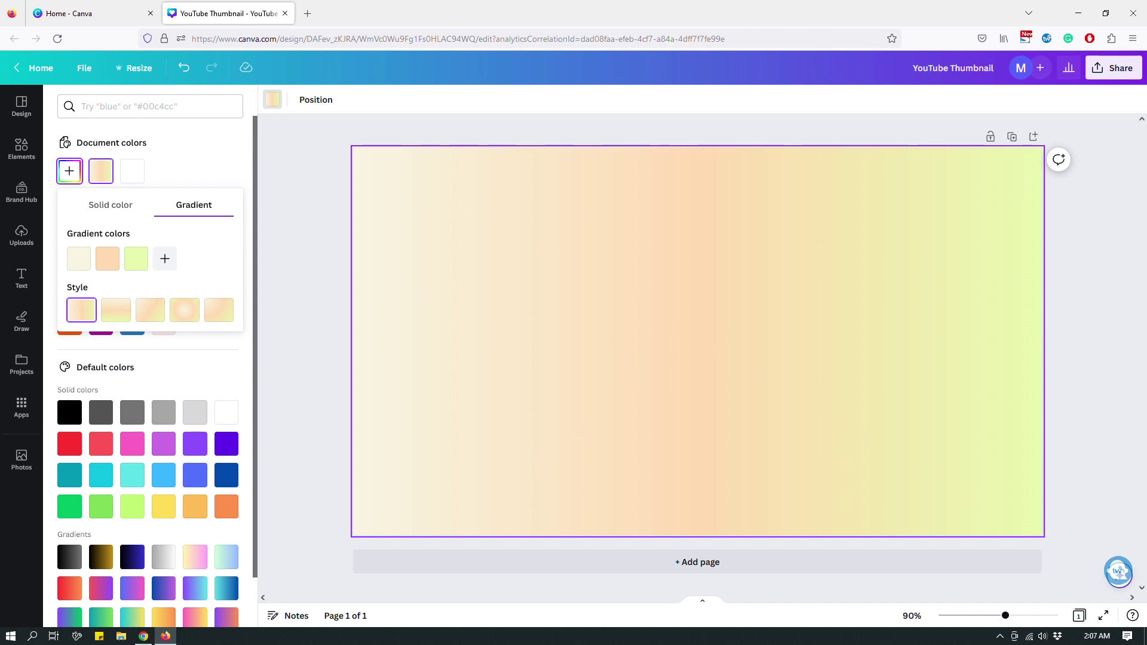
Add a fourth colour stop set to pale blue #C5E7EB
{"action": "left_click", "coordinate": [165, 258]}
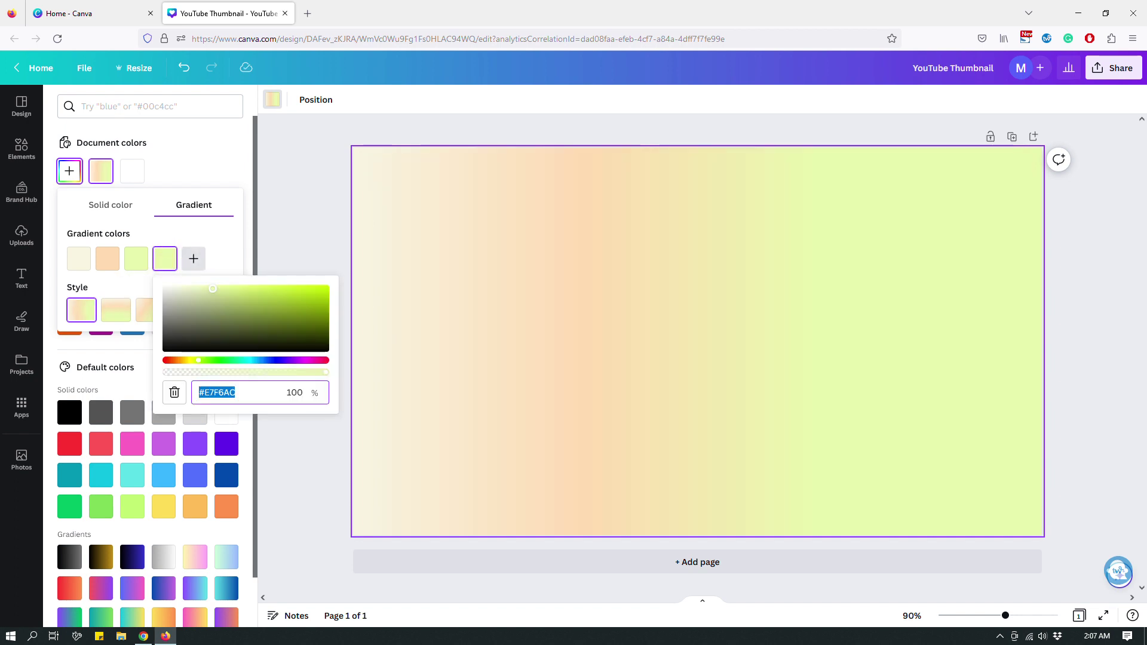
{"action": "left_click", "coordinate": [249, 360]}
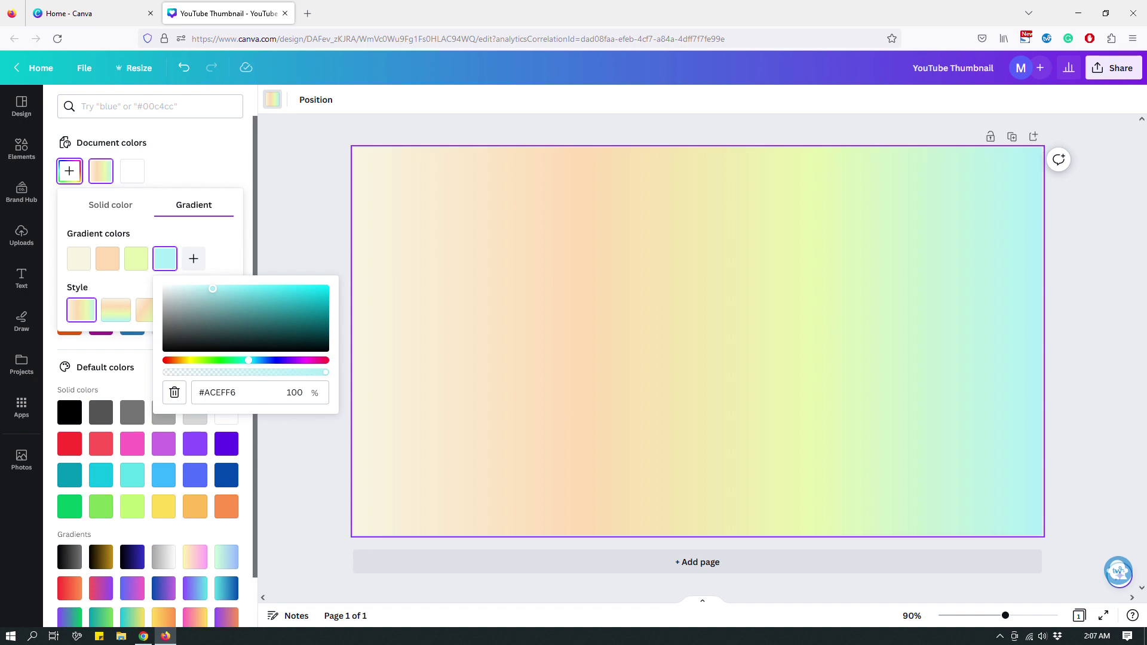
{"action": "left_click", "coordinate": [190, 290]}
{"action": "left_click_drag", "start_coordinate": [190, 290], "coordinate": [189, 291]}
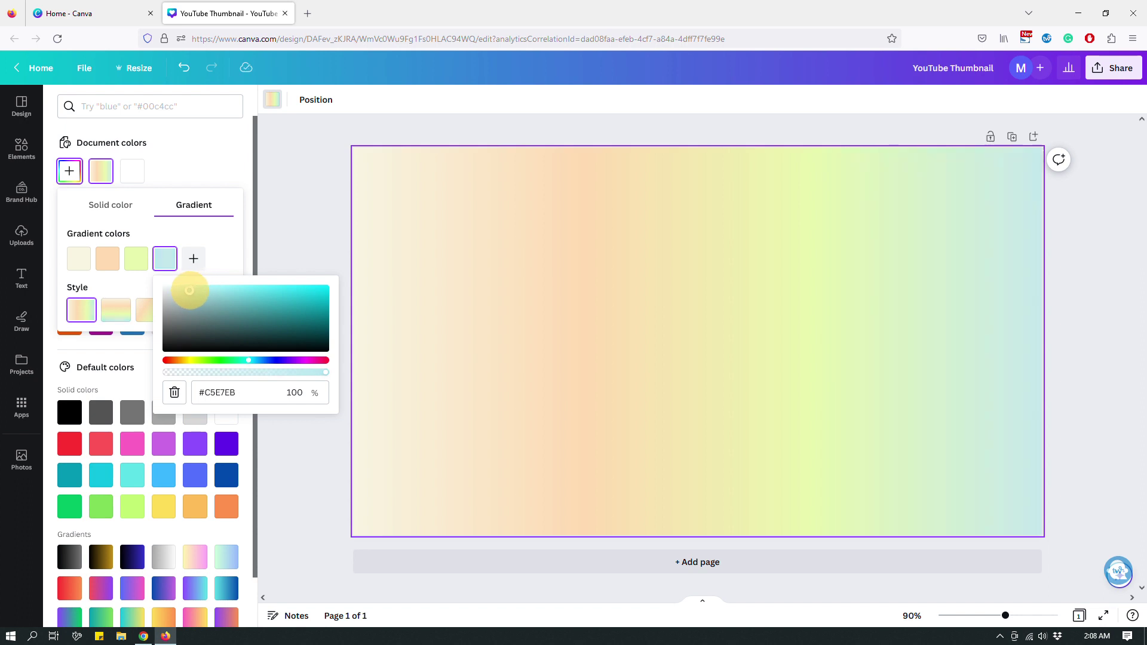
{"action": "left_click", "coordinate": [206, 233]}
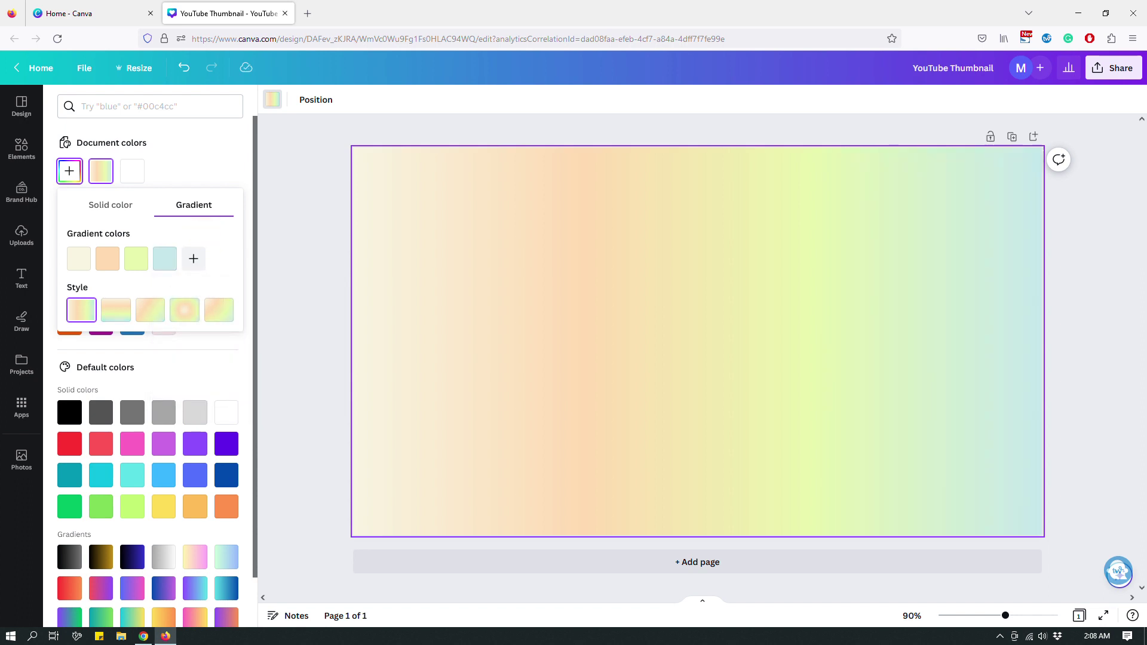